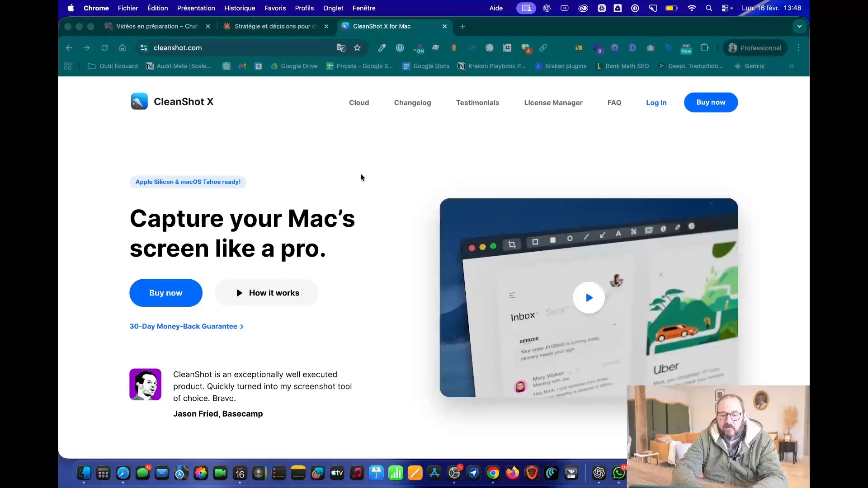
- Take an area screenshot of the CleanShot X homepage and clear away its floating preview
left_click_drag(102, 80, 801, 457)
mouse_move(136, 394)
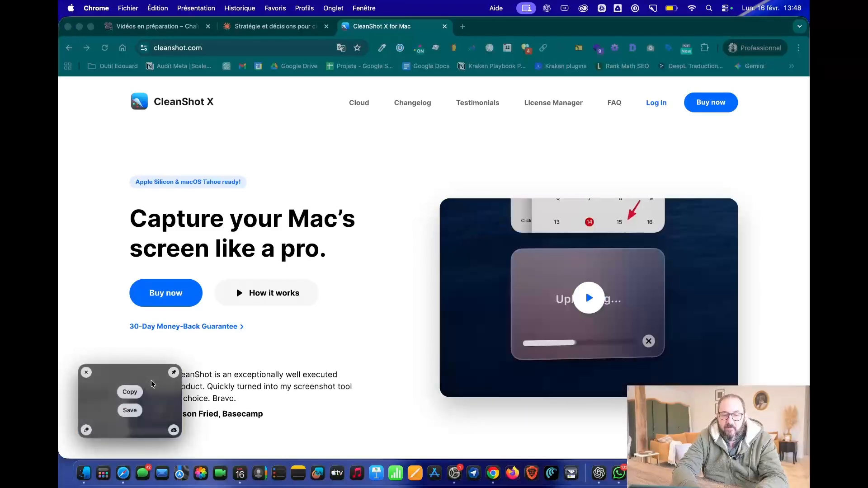
left_click_drag(158, 384, 392, 186)
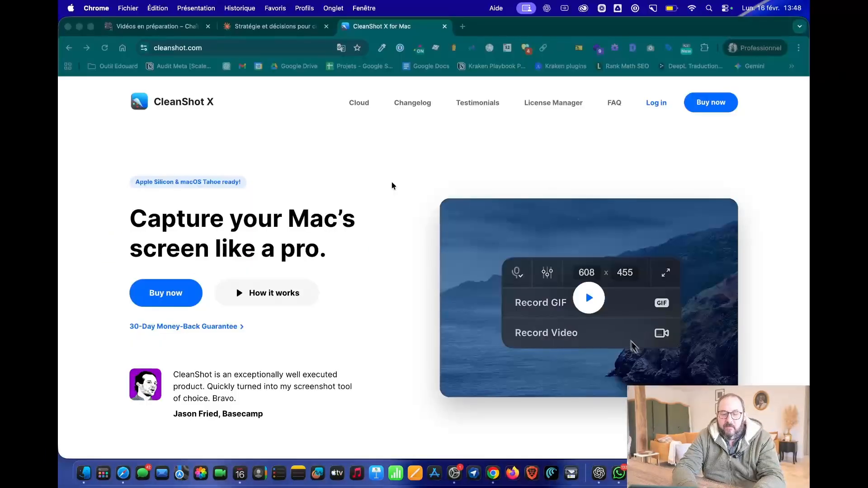
- Capture the homepage content as a new area screenshot and open it for annotation
key("super+shift+4")
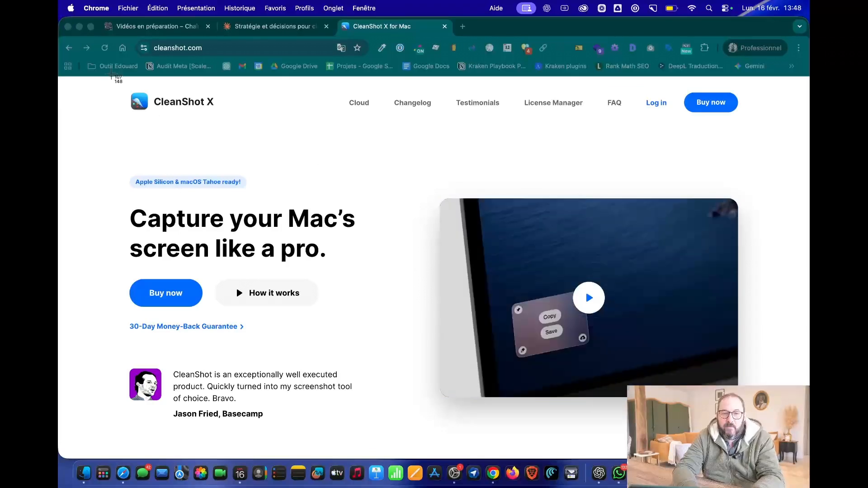
left_click_drag(113, 81, 765, 449)
mouse_move(87, 432)
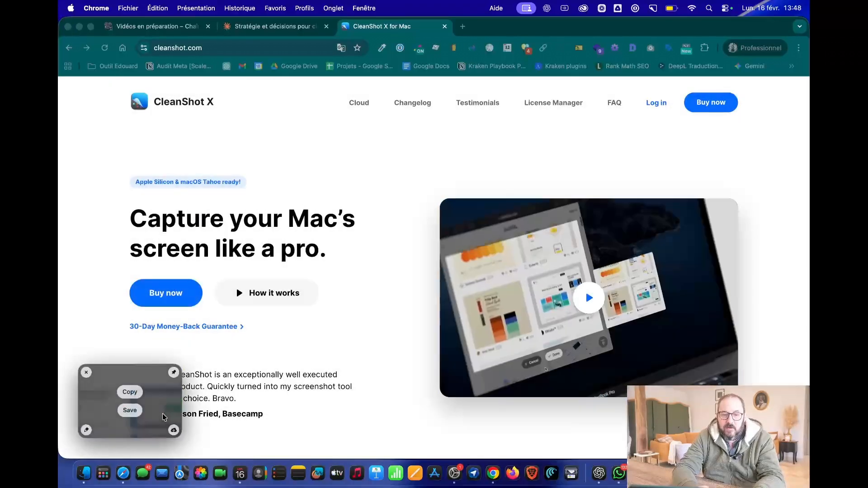
left_click(87, 432)
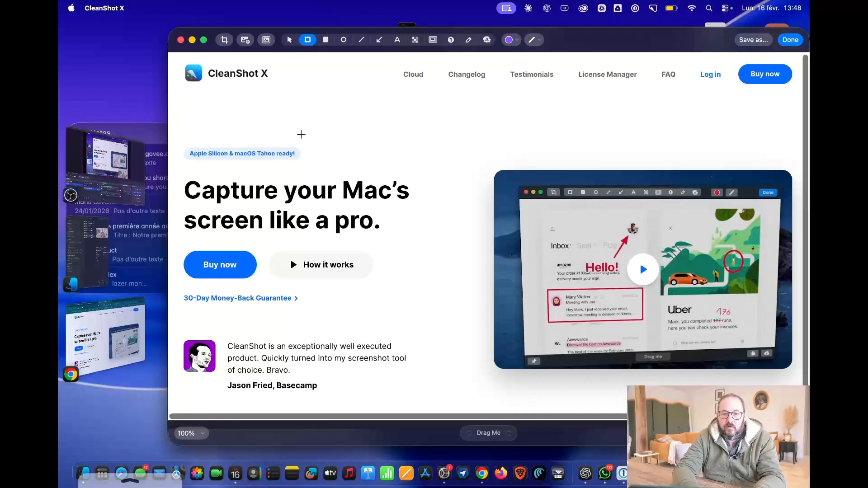
- Frame the main heading with a purple rectangle and point a red arrow at the "How it works" button
left_click_drag(179, 171, 416, 241)
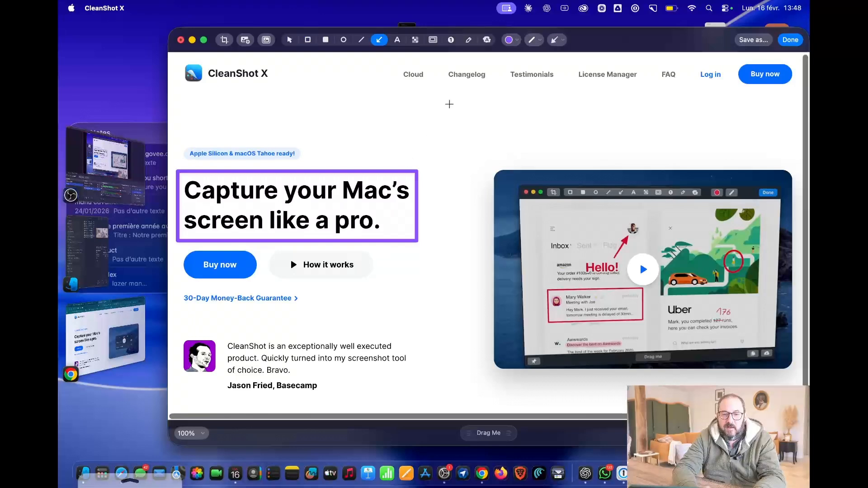
left_click(510, 43)
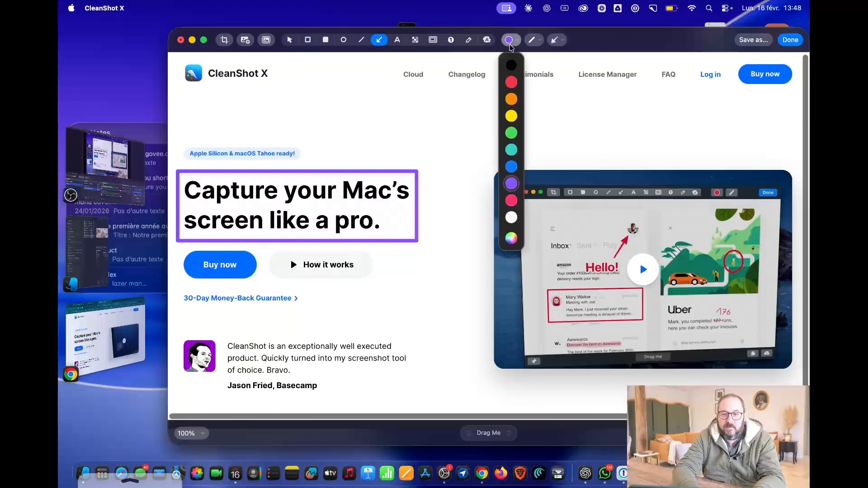
left_click(511, 82)
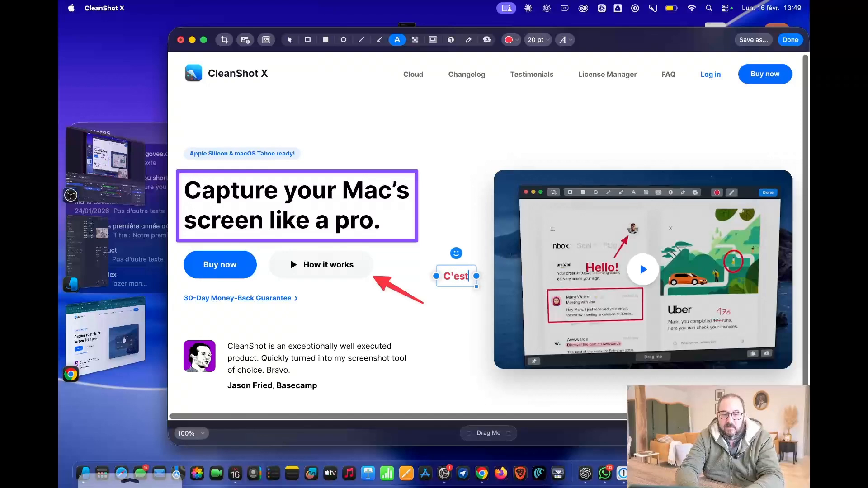
- Add the red text "C'est bien de bouton ?" beside the arrow
type("bien de b")
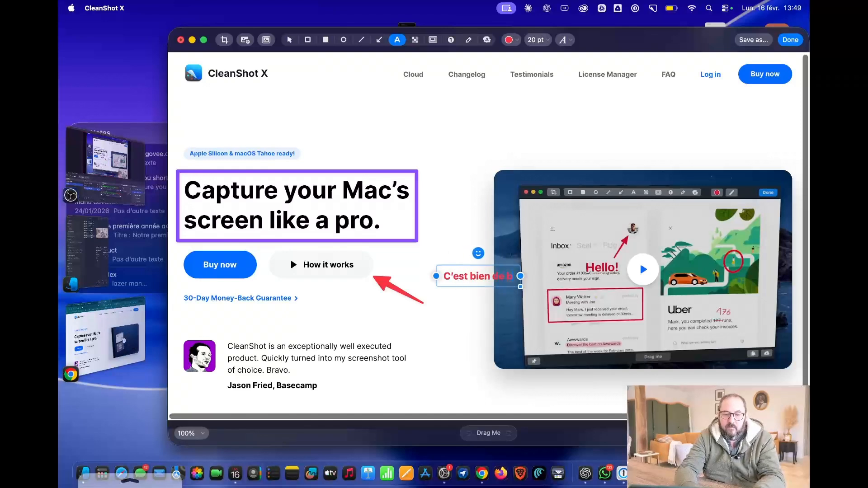
type("outon ?")
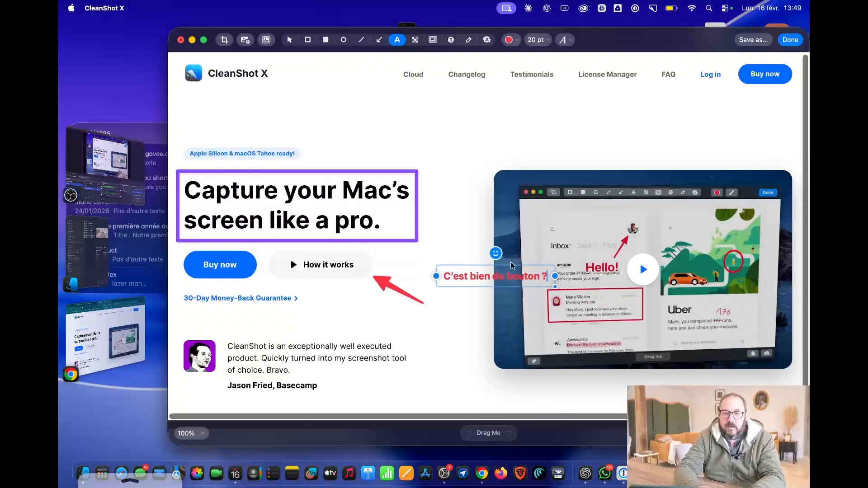
- Highlight the first line of the testimonial in red, and close the screenshot with its annotations saved
left_click(486, 40)
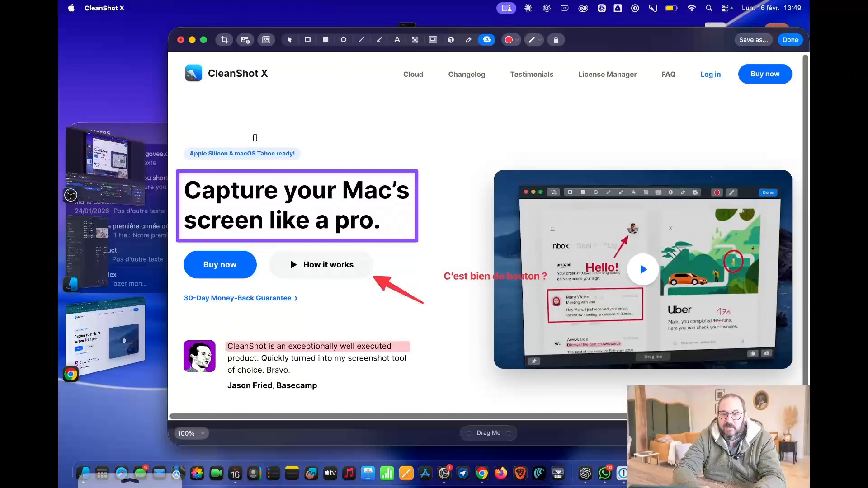
left_click(180, 41)
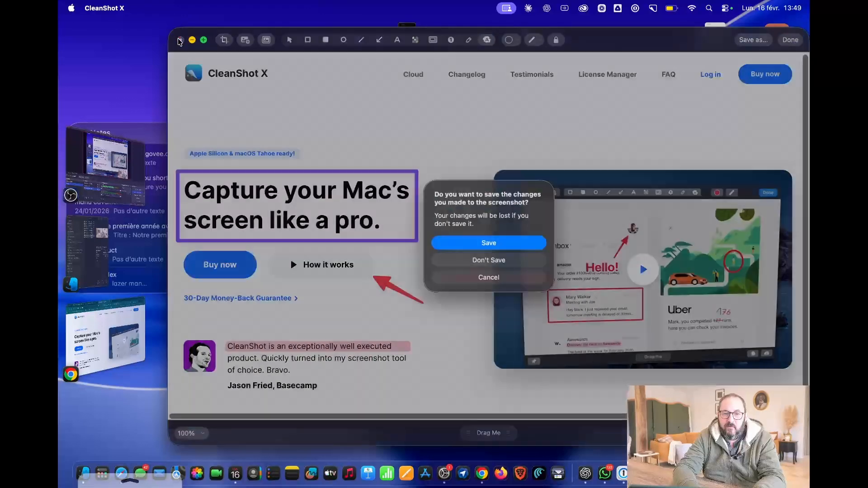
left_click(474, 243)
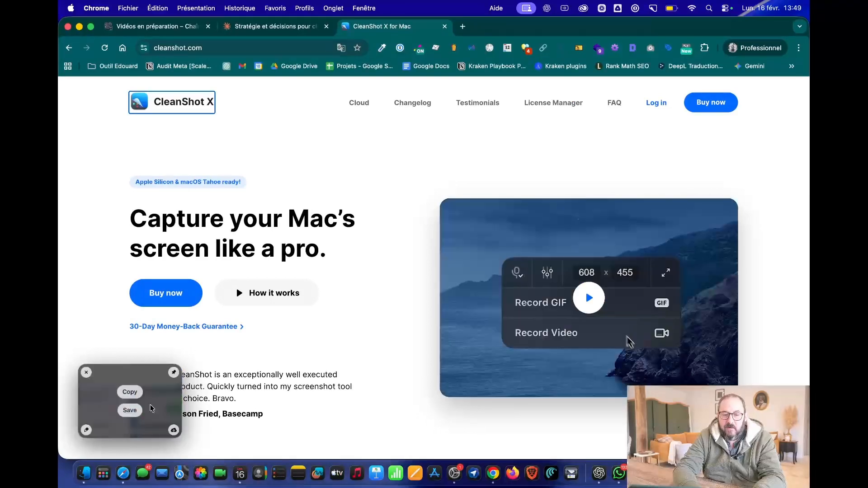
- Switch to the ChatGPT window on Bureau 2 and attach the annotated screenshot to the message
key("ctrl+Up")
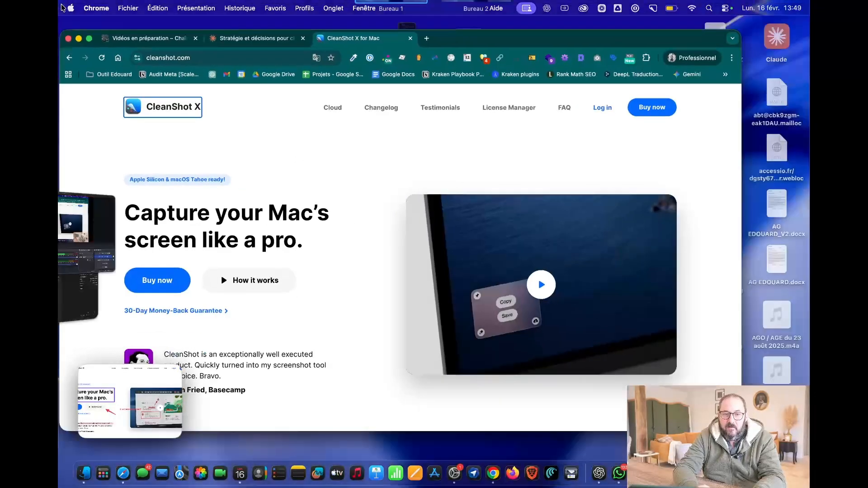
left_click(475, 29)
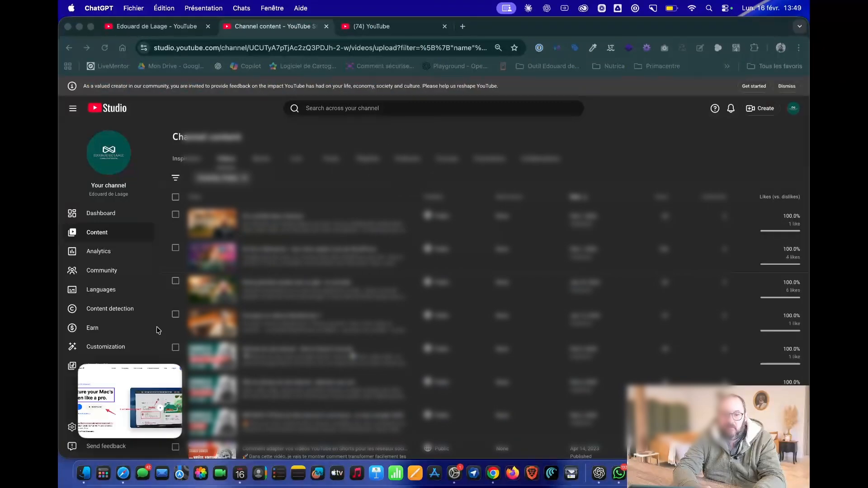
mouse_move(146, 414)
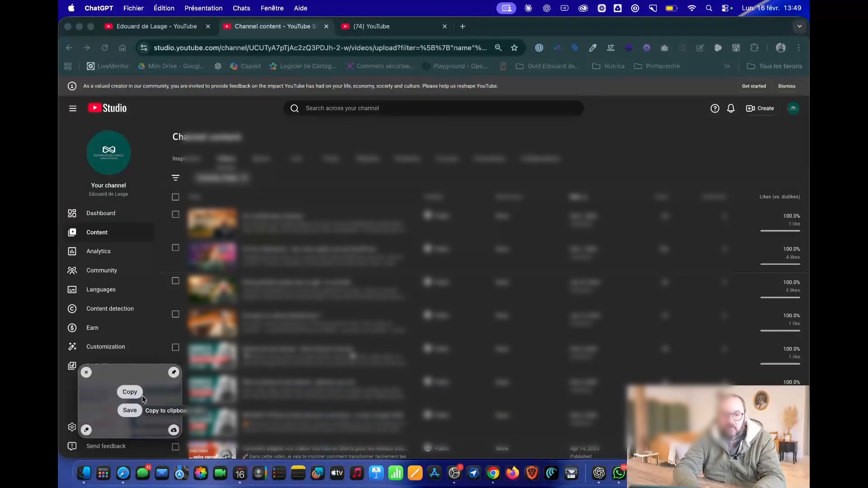
left_click(142, 396)
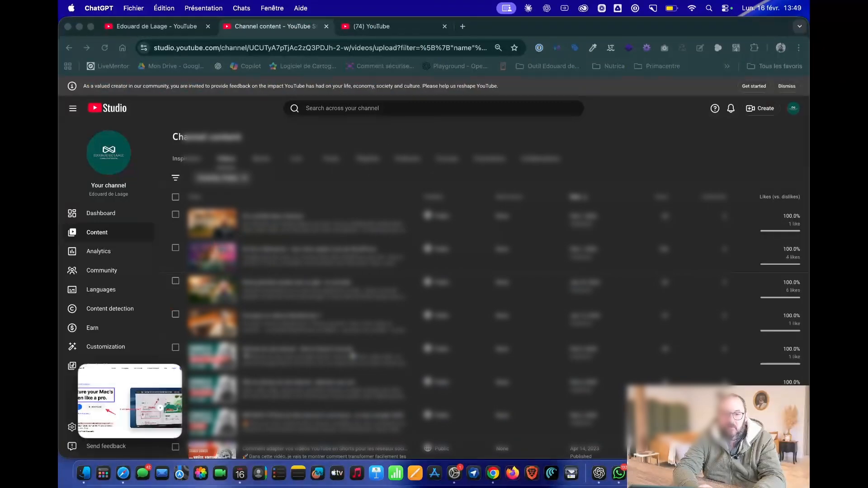
mouse_move(59, 1)
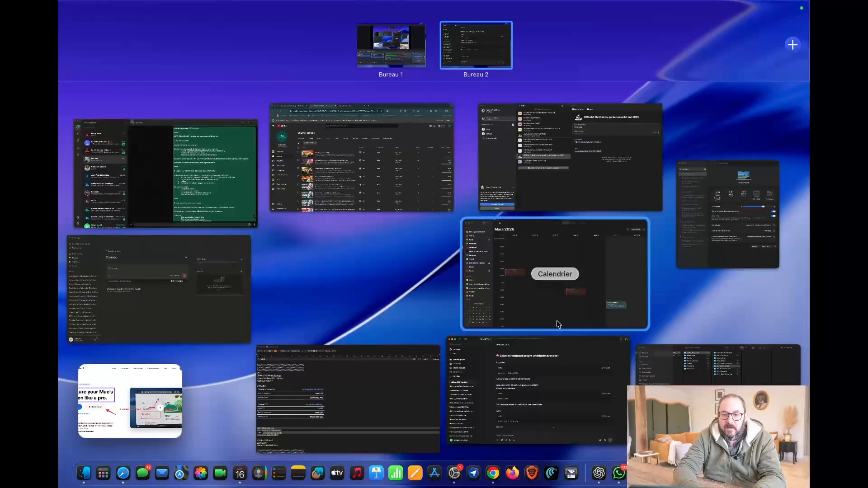
left_click(548, 357)
left_click_drag(136, 373, 335, 418)
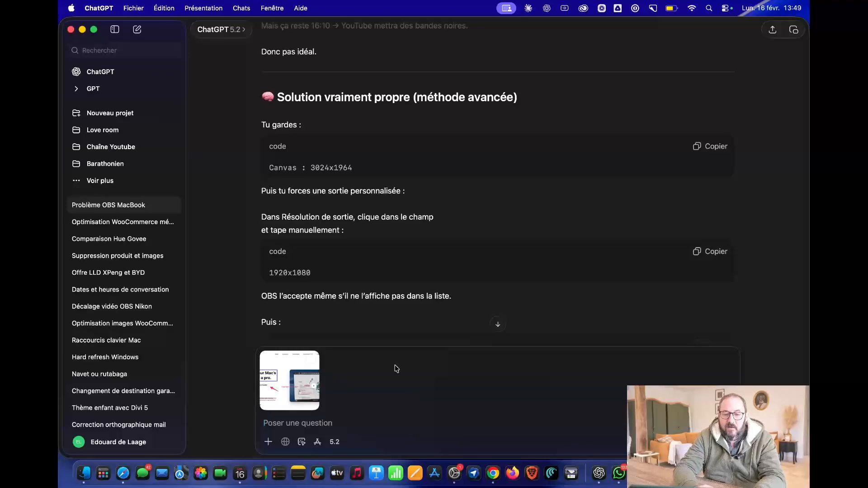
- Return to the CleanShot X page on Bureau 1 and set up a screen recording of the full screen
key("ctrl+Up")
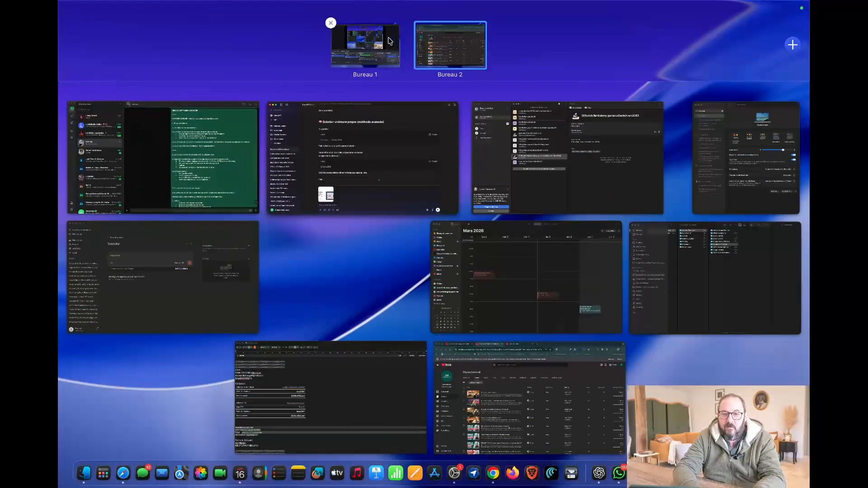
left_click(389, 42)
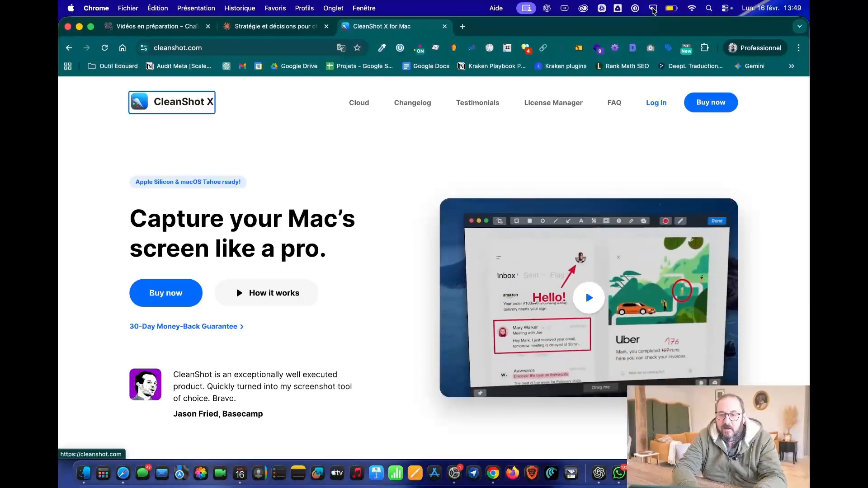
left_click(653, 9)
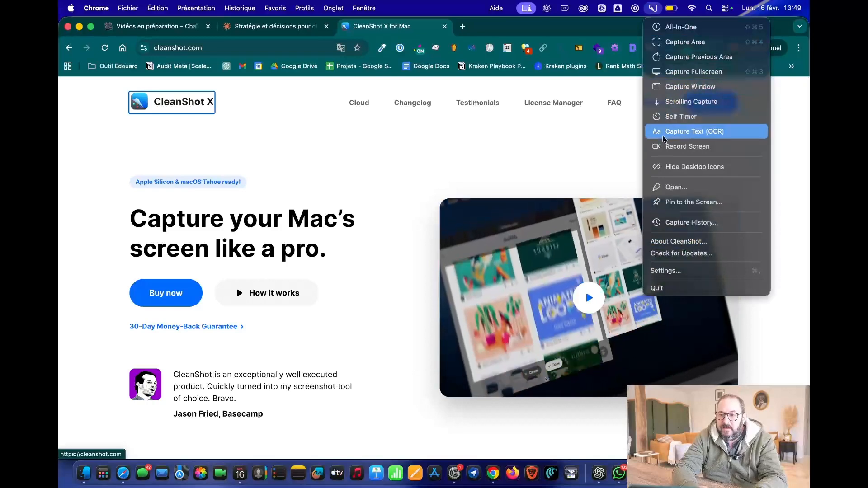
left_click(672, 147)
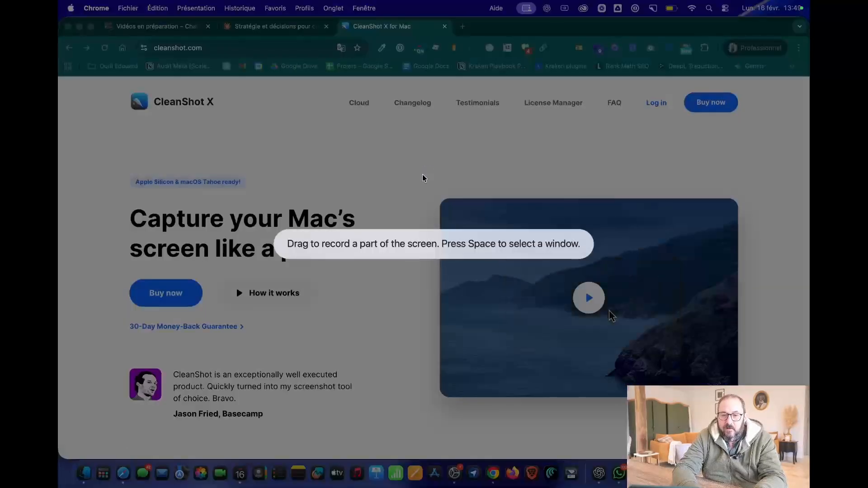
left_click(430, 169)
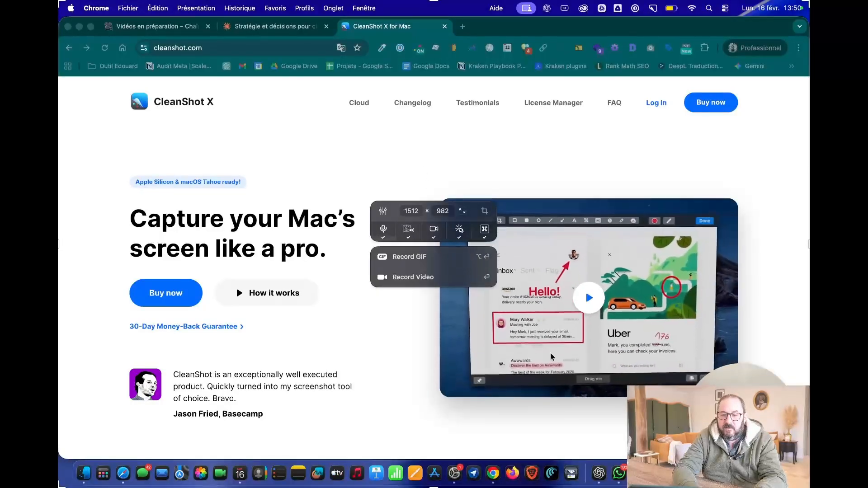
- Move the round camera overlay to the lower-left corner of the recording area and start recording video
left_click_drag(743, 404, 152, 379)
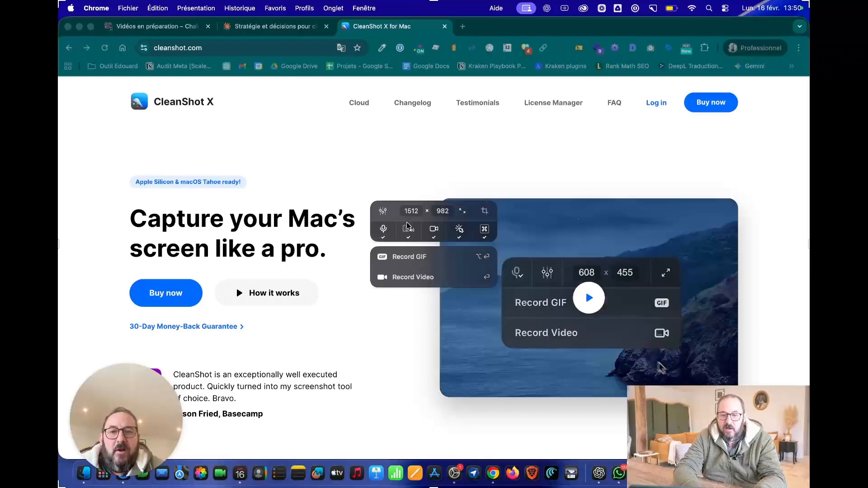
left_click(413, 278)
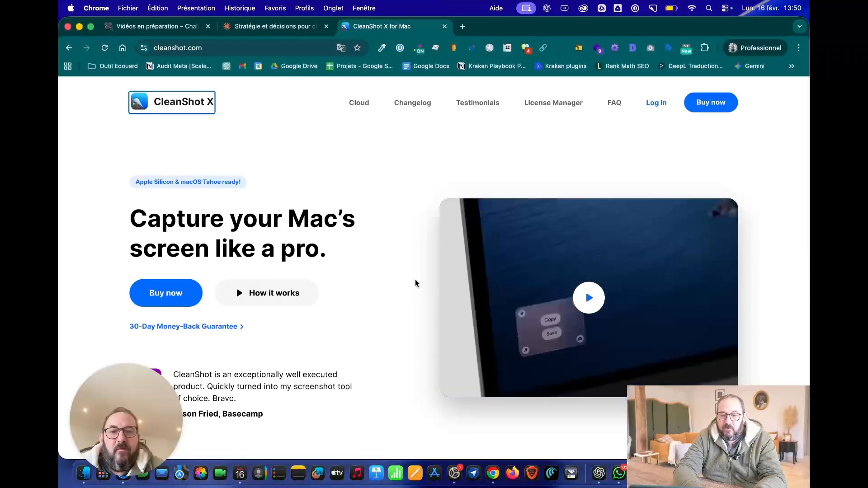
- Record a short scroll down and back up the homepage, and stop the recording with its audio tracks merged
scroll(392, 223, "down", 2)
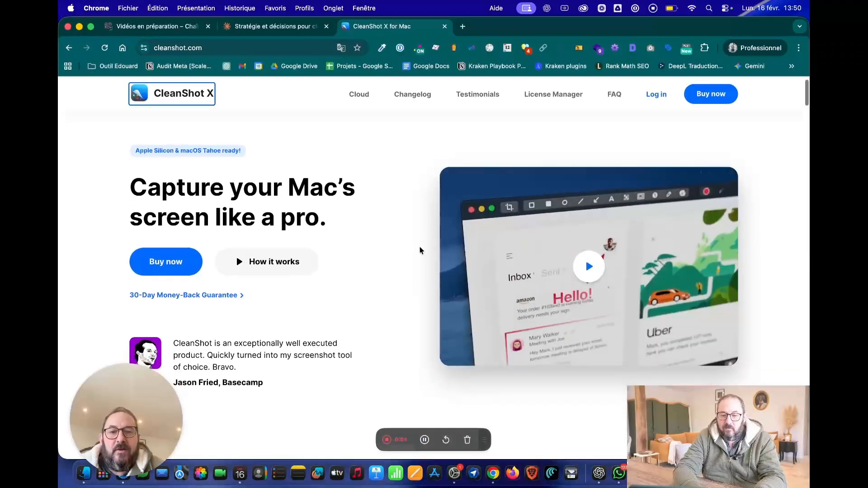
scroll(413, 254, "down", 6)
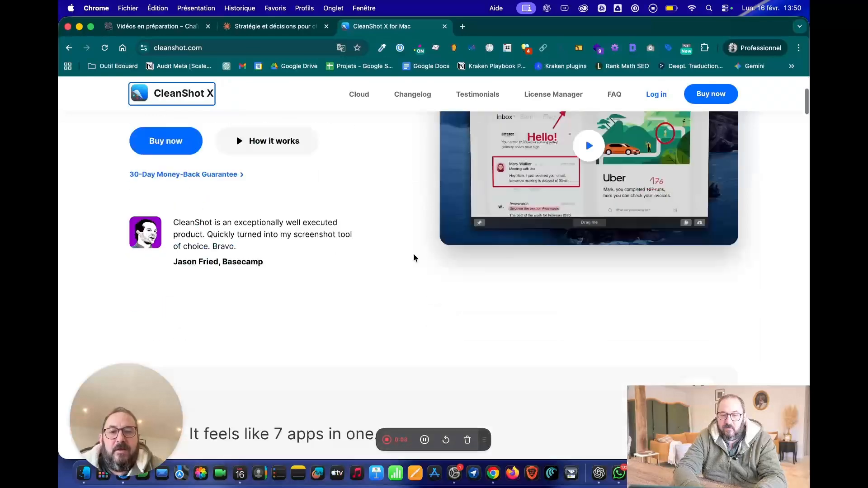
scroll(413, 254, "up", 6)
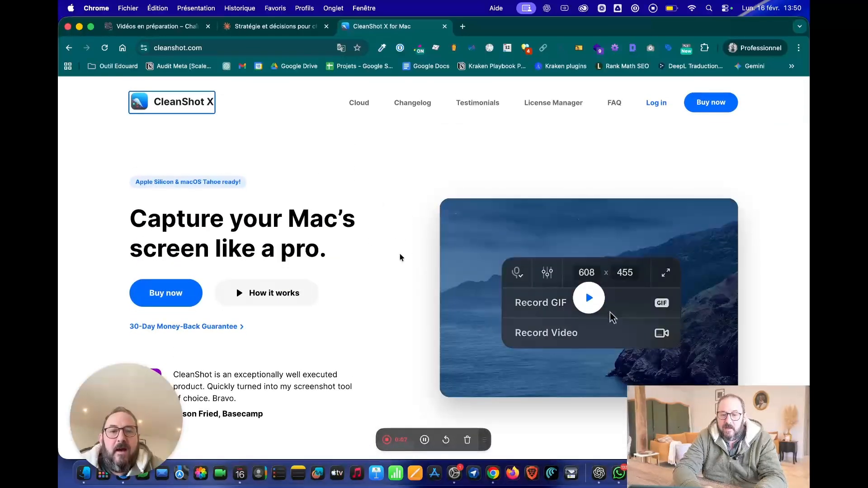
left_click(386, 439)
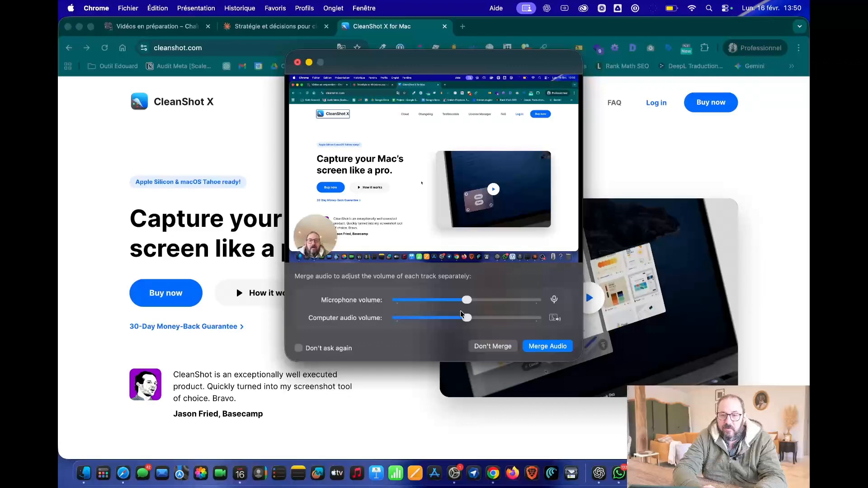
left_click(547, 346)
- Try out the recording's floating preview, return to the homepage window and dismiss the preview
mouse_move(145, 397)
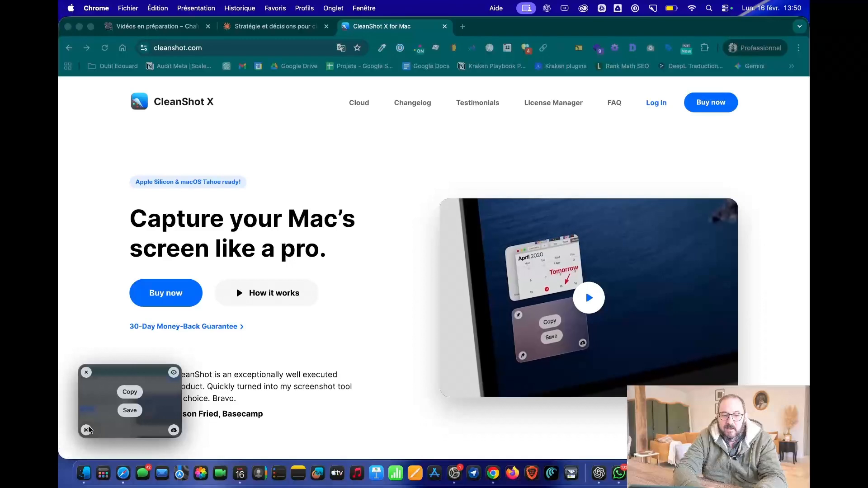
left_click_drag(91, 409, 230, 357)
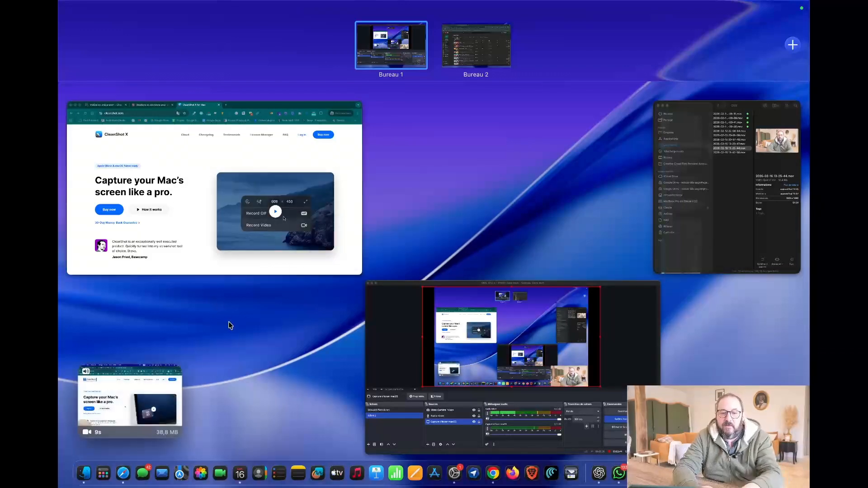
left_click(193, 218)
mouse_move(88, 391)
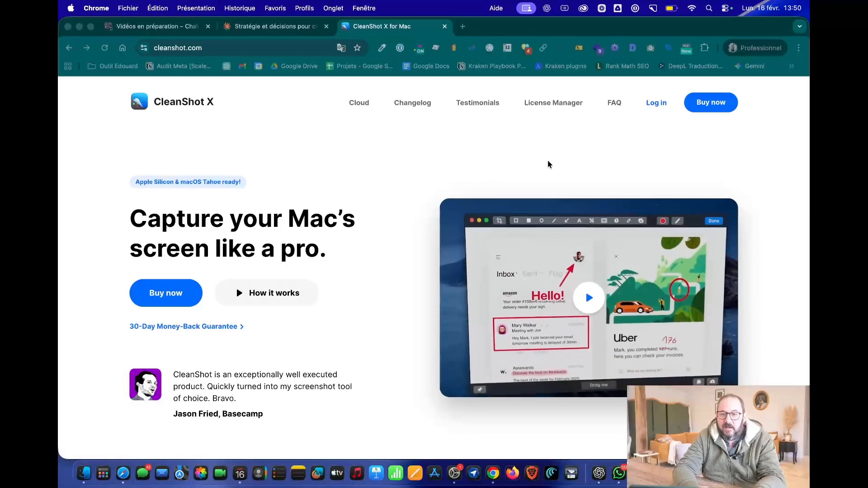
- Start a scrolling capture of the CleanShot X homepage and frame the area from the page header down to below the testimonial
scroll(557, 162, "down", 10)
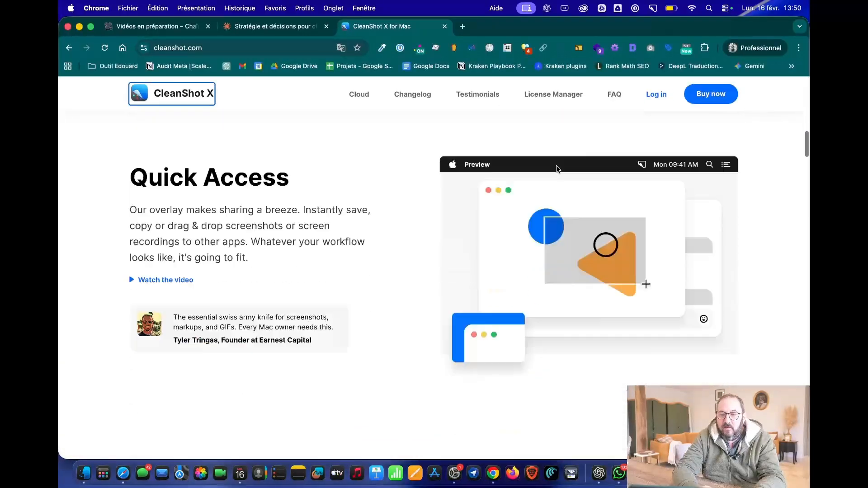
scroll(556, 167, "up", 5)
scroll(556, 168, "up", 5)
left_click(653, 8)
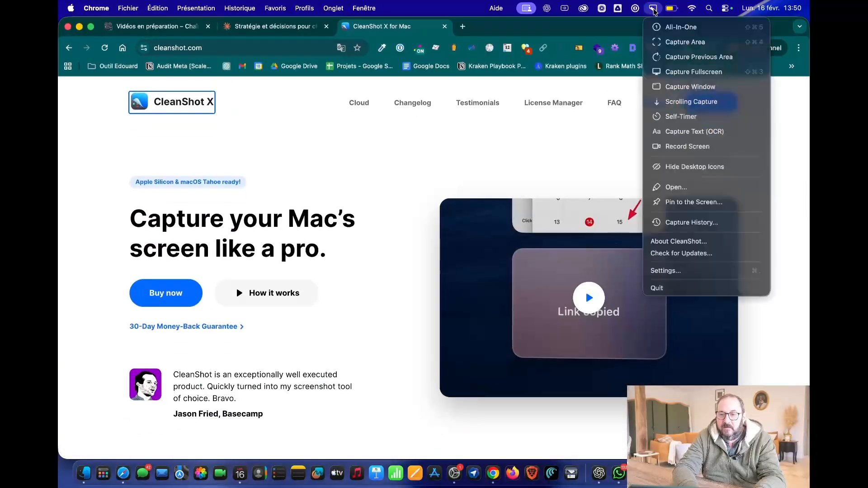
left_click(675, 103)
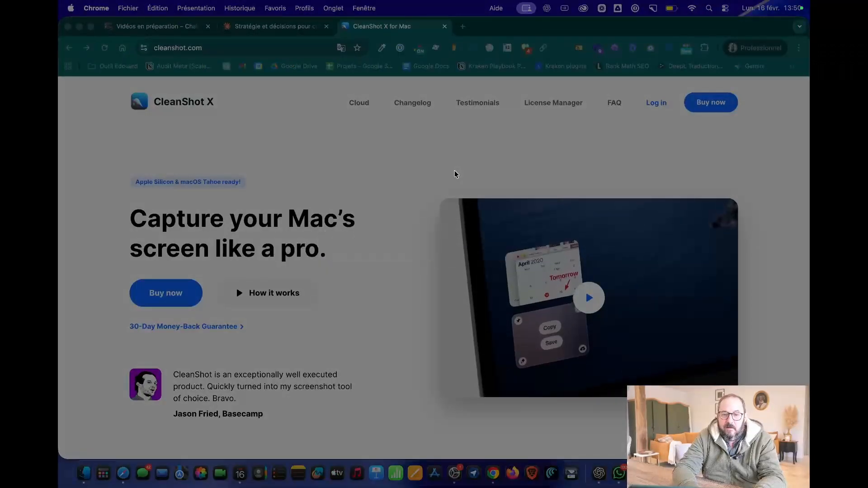
left_click_drag(257, 124, 124, 85)
left_click_drag(618, 362, 791, 445)
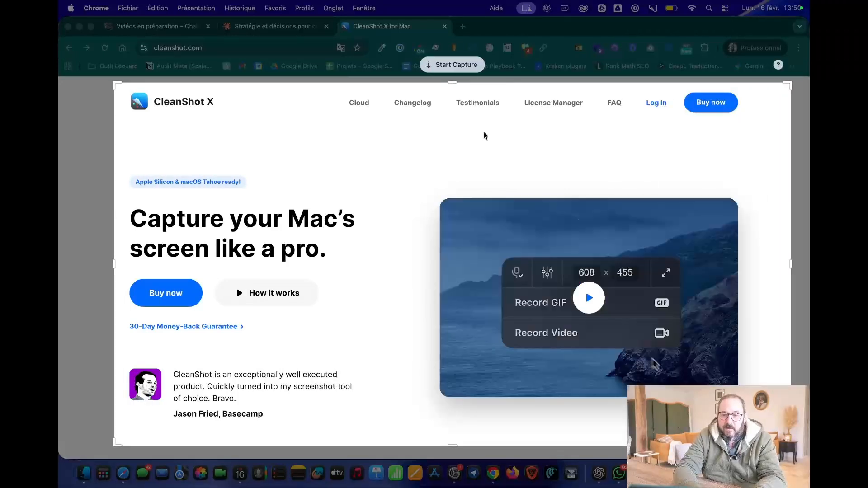
- Run the scrolling capture from the page's hero section down to the Annotate section and finish it
left_click(455, 66)
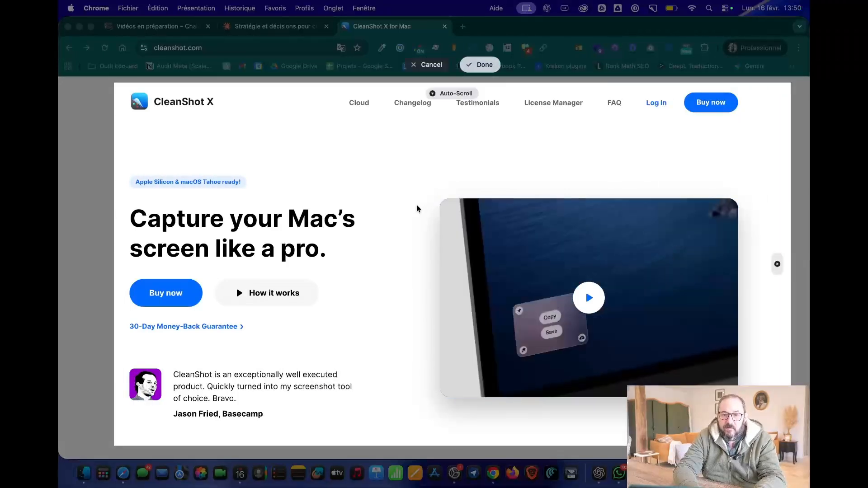
scroll(416, 205, "down", 5)
scroll(416, 208, "down", 5)
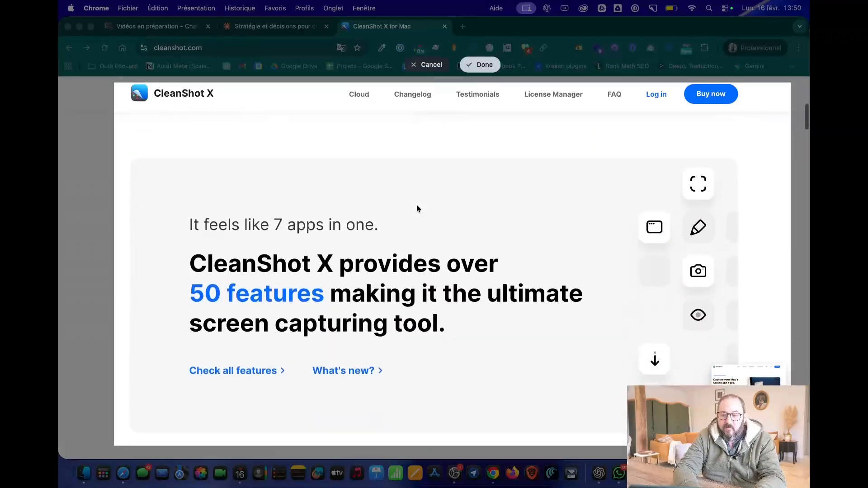
scroll(417, 209, "down", 10)
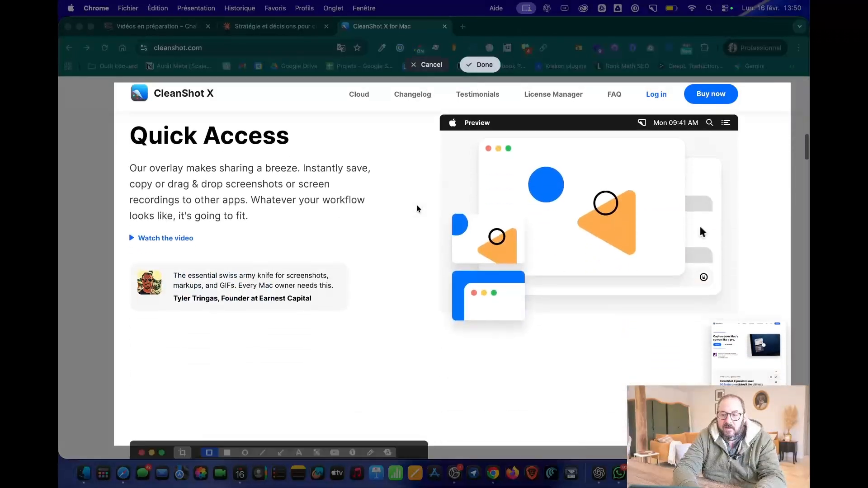
scroll(417, 208, "down", 3)
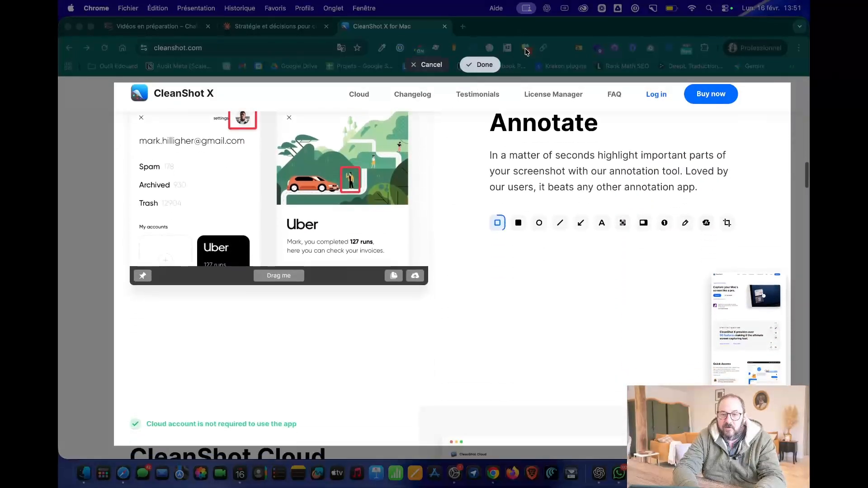
left_click(493, 62)
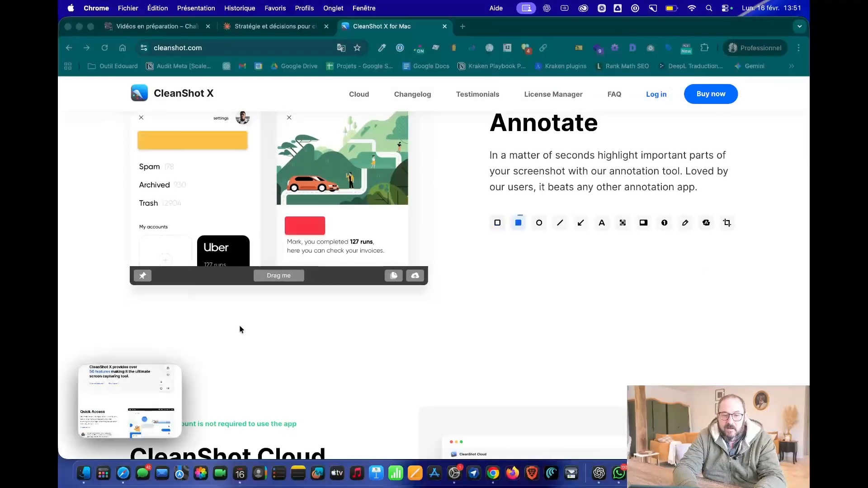
- Open the scrolling capture in the annotation editor, look through its full length, close it and dismiss the floating preview
mouse_move(142, 407)
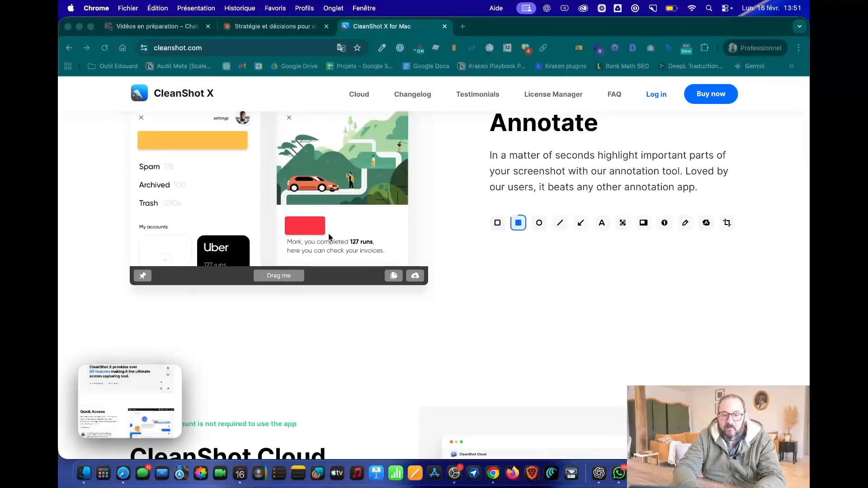
double_click(92, 416)
scroll(428, 153, "down", 10)
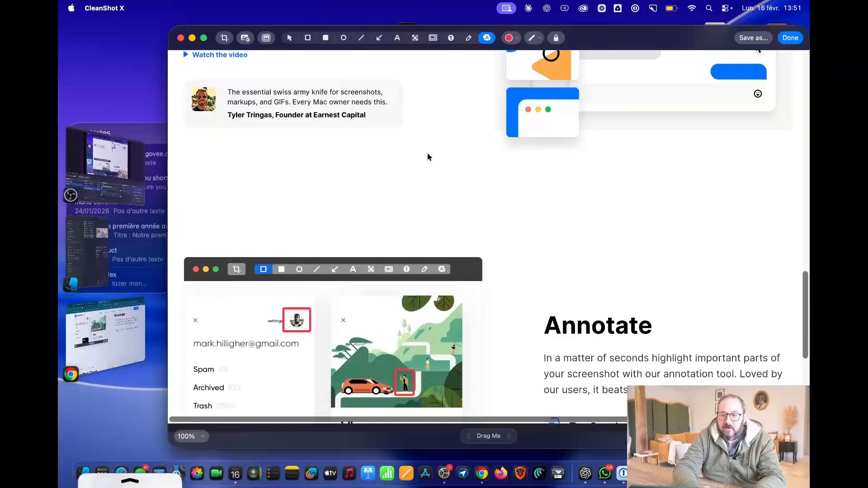
scroll(427, 153, "up", 6)
scroll(428, 157, "up", 15)
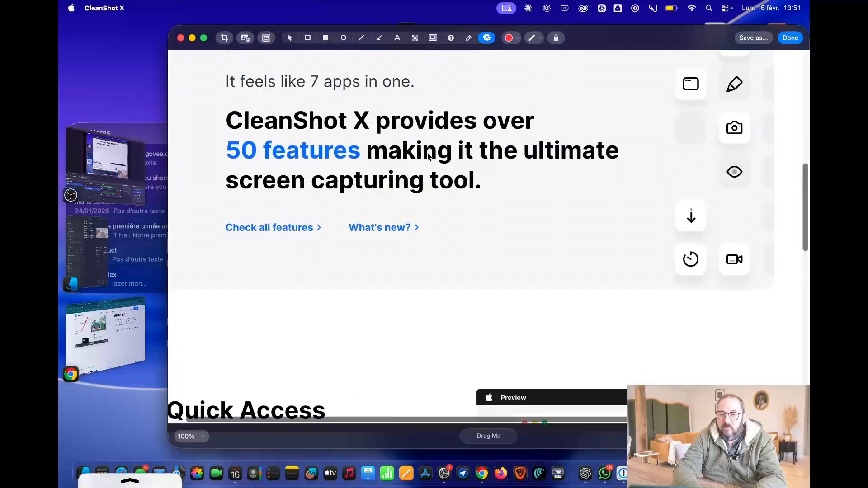
left_click(181, 38)
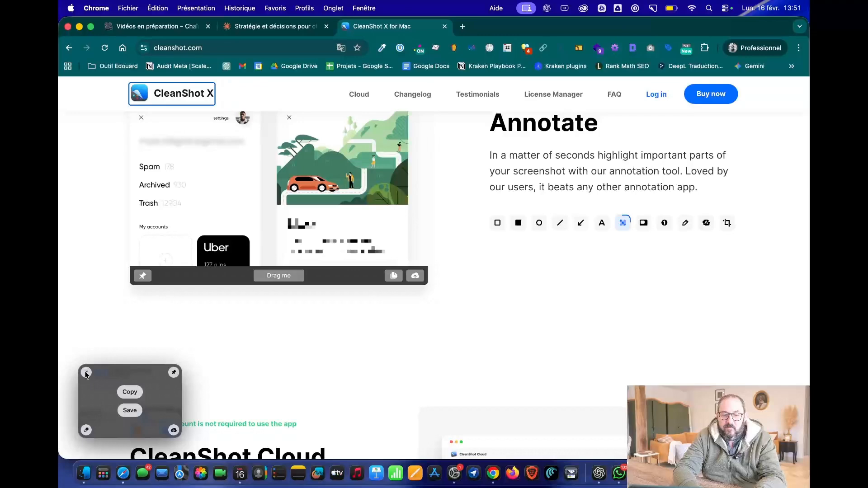
left_click(86, 374)
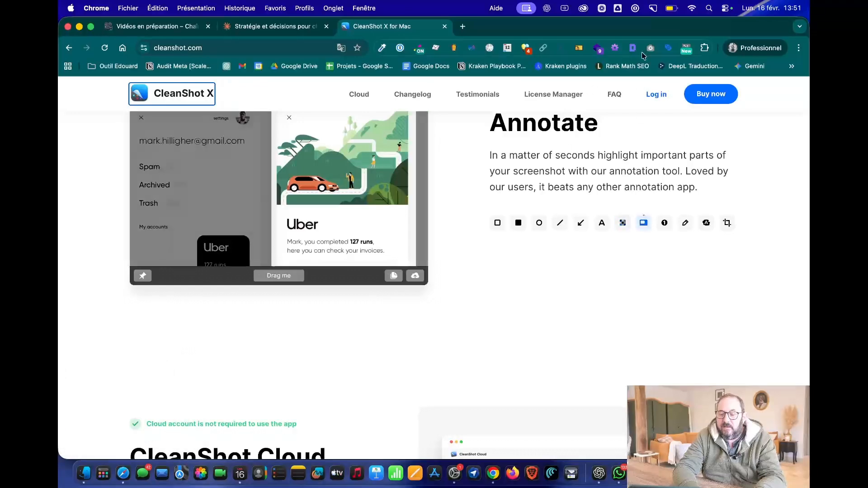
- Open the CleanShot X settings and look through the General, Wallpaper, Shortcuts and Quick Access options
left_click(653, 9)
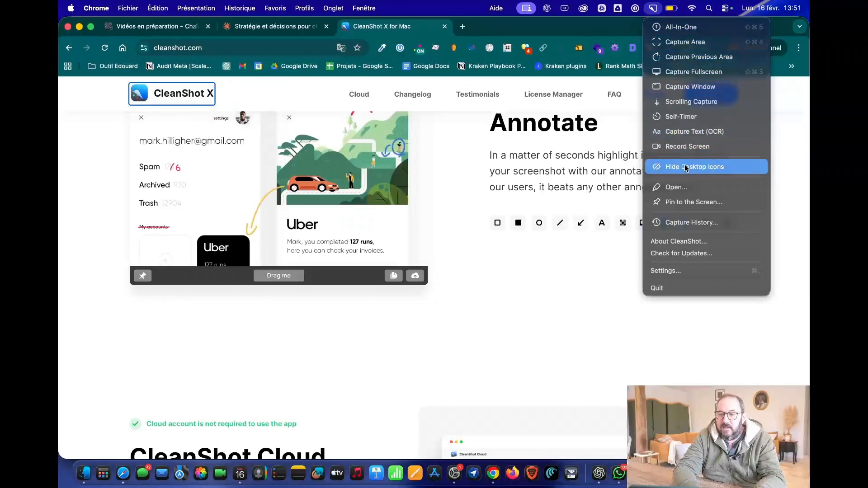
left_click(679, 270)
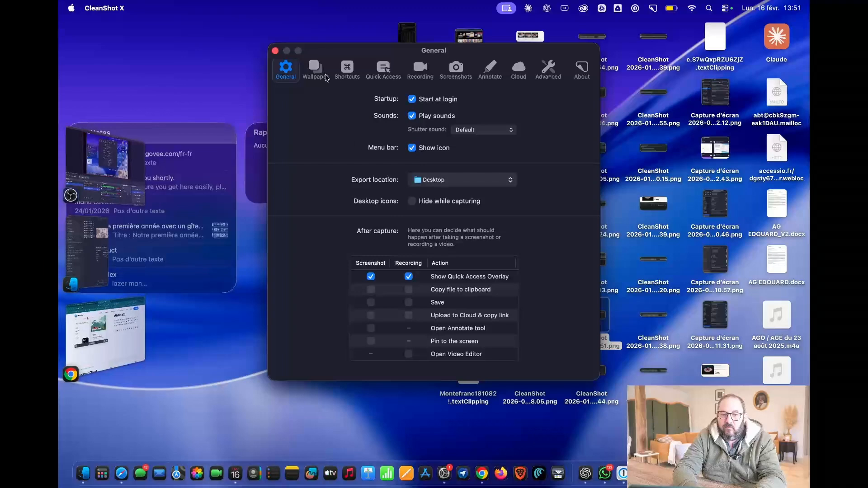
left_click(325, 75)
left_click(347, 70)
left_click(394, 71)
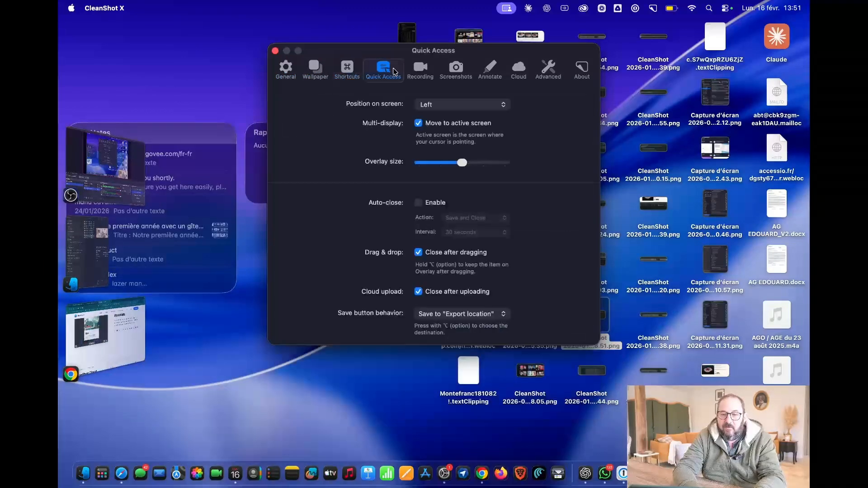